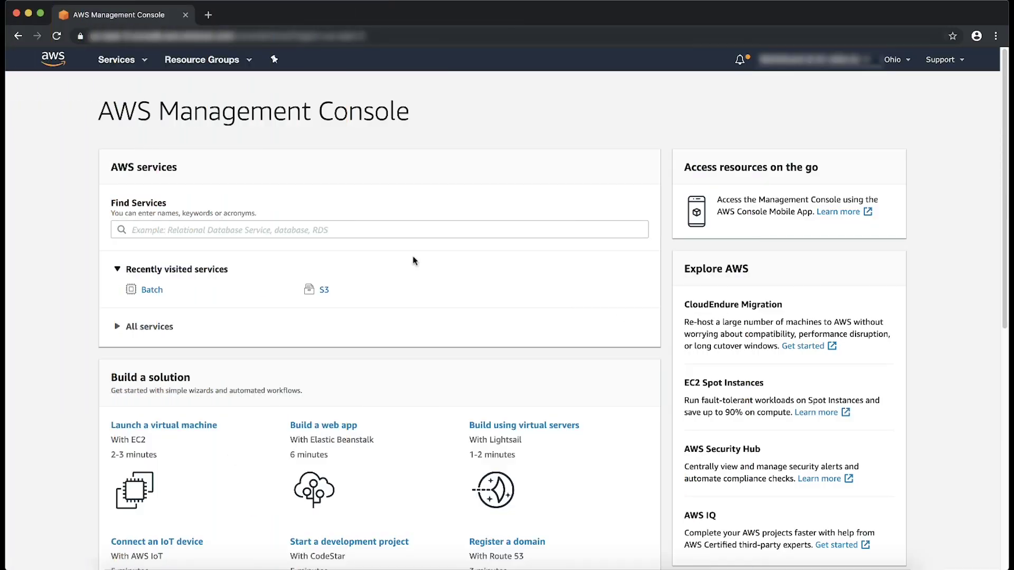
Step: Search for 'batch', open AWS Batch, and go to its Compute environments list
click(301, 229)
text(ba)
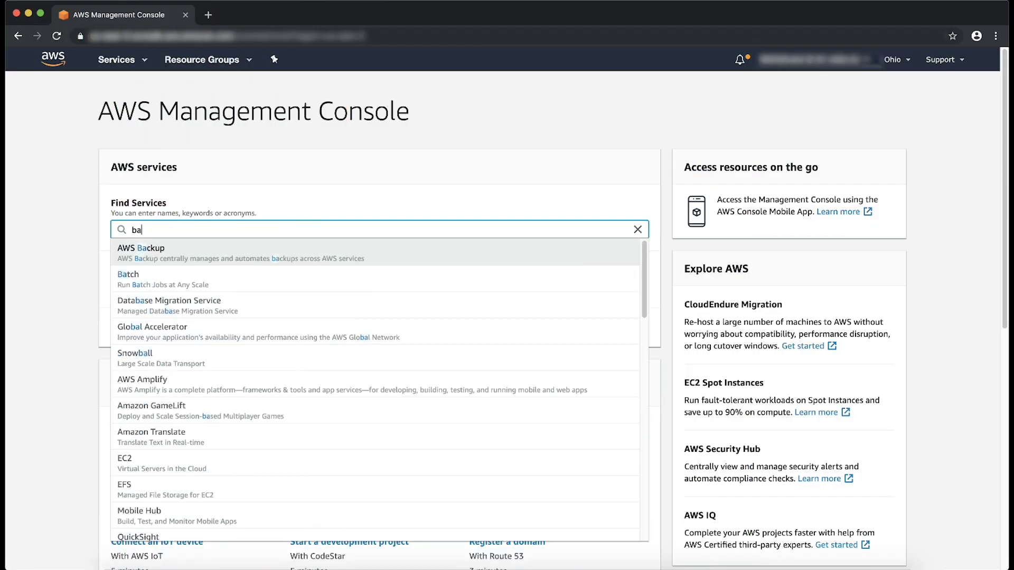
text(tch)
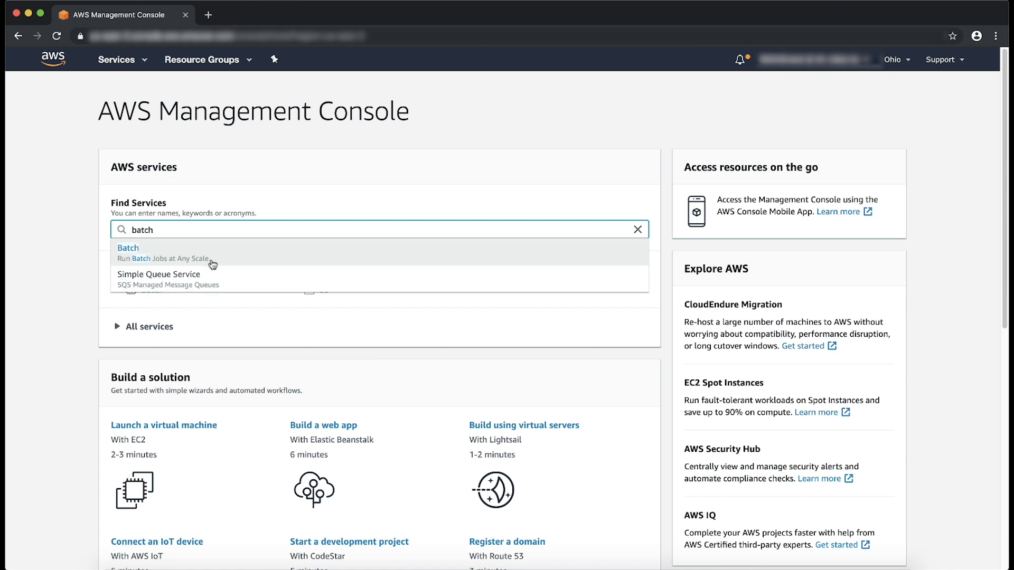
click(212, 256)
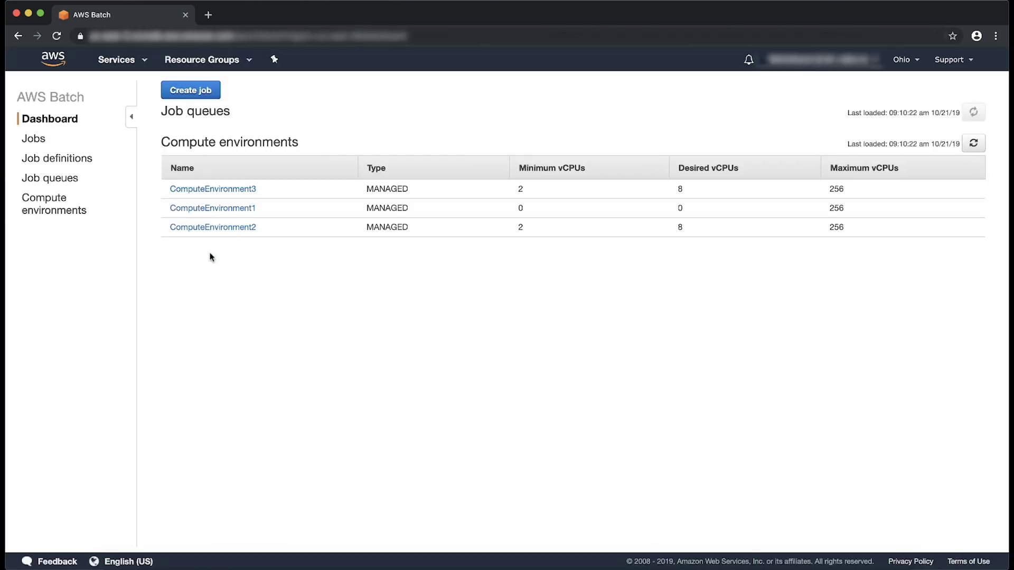
click(65, 211)
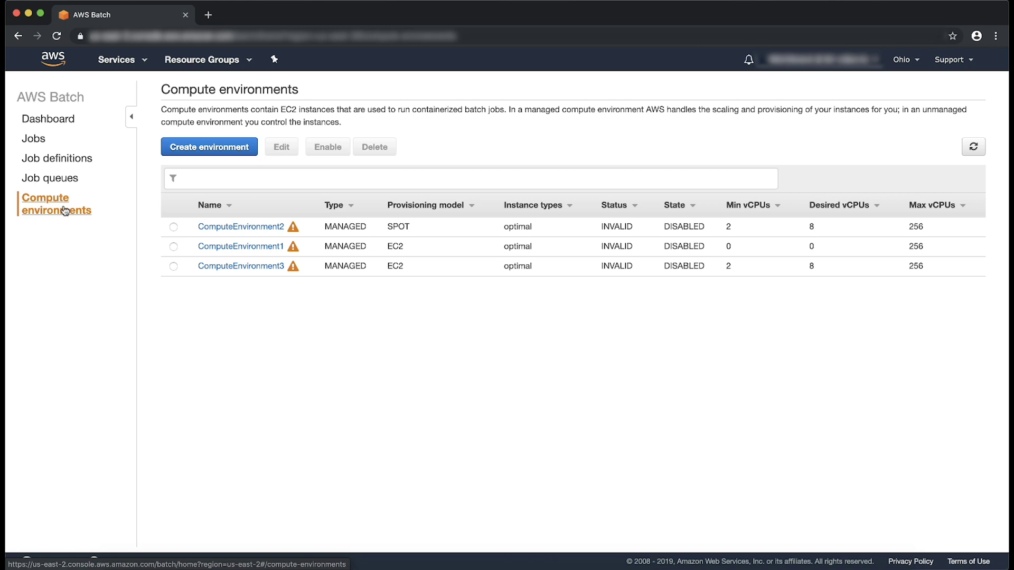
Step: Review ComputeEnvironment1's details, noting its role-assumption authorization error, then close them
click(256, 247)
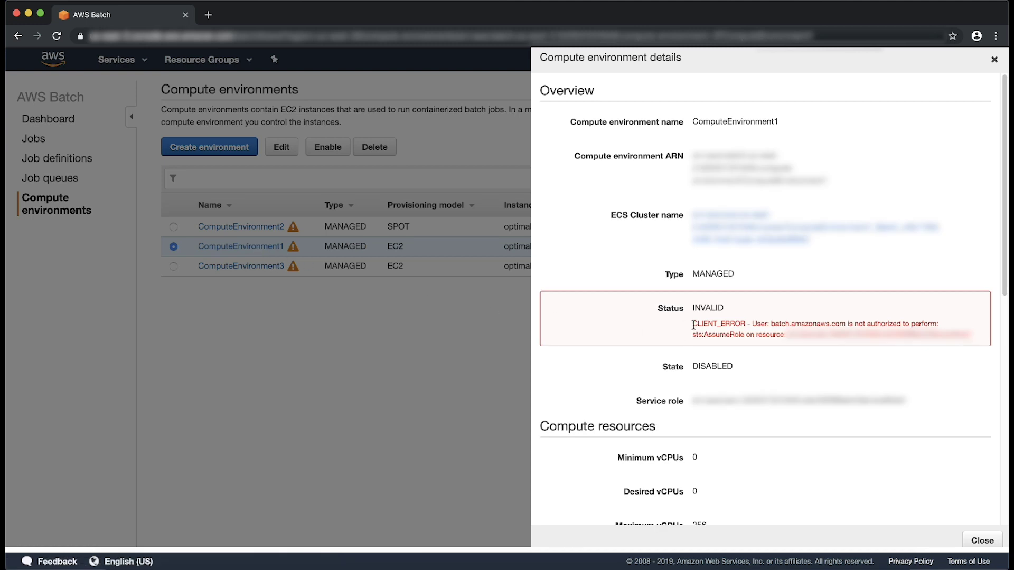
drag(693, 325, 976, 339)
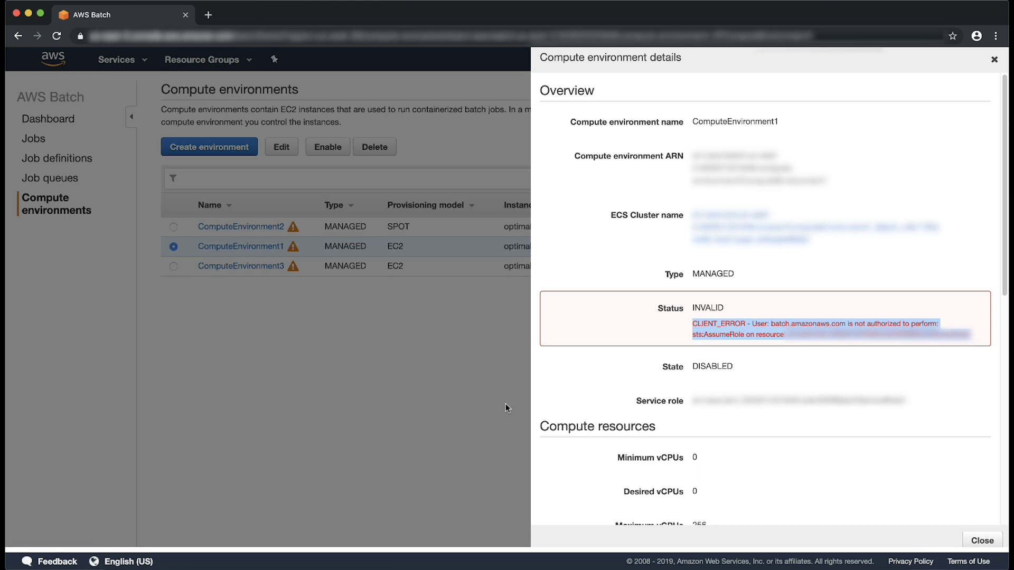
click(996, 61)
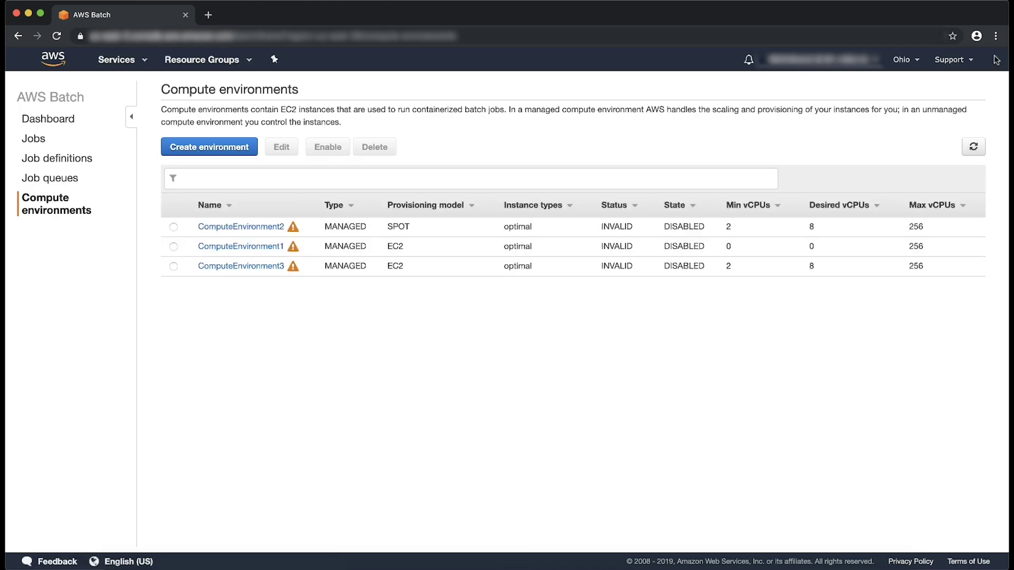
Step: Enable the disabled ComputeEnvironment1 and refresh the list
click(173, 246)
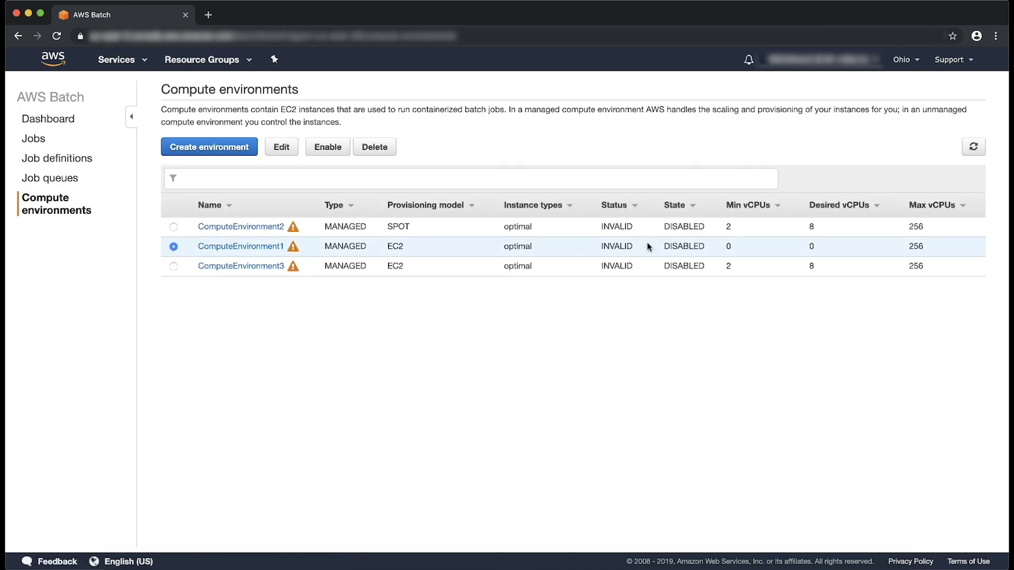
drag(661, 246, 710, 245)
click(328, 147)
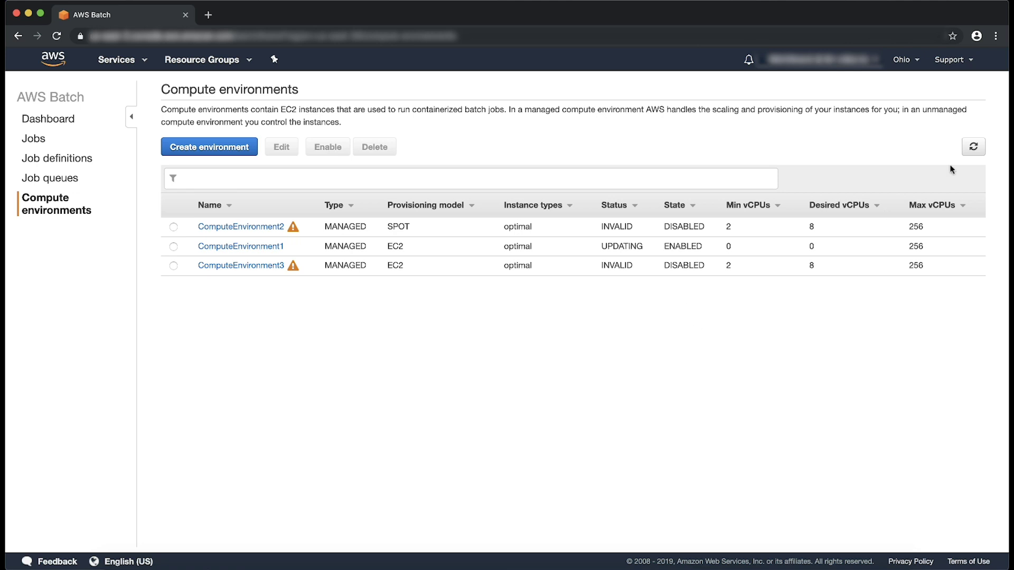
click(975, 148)
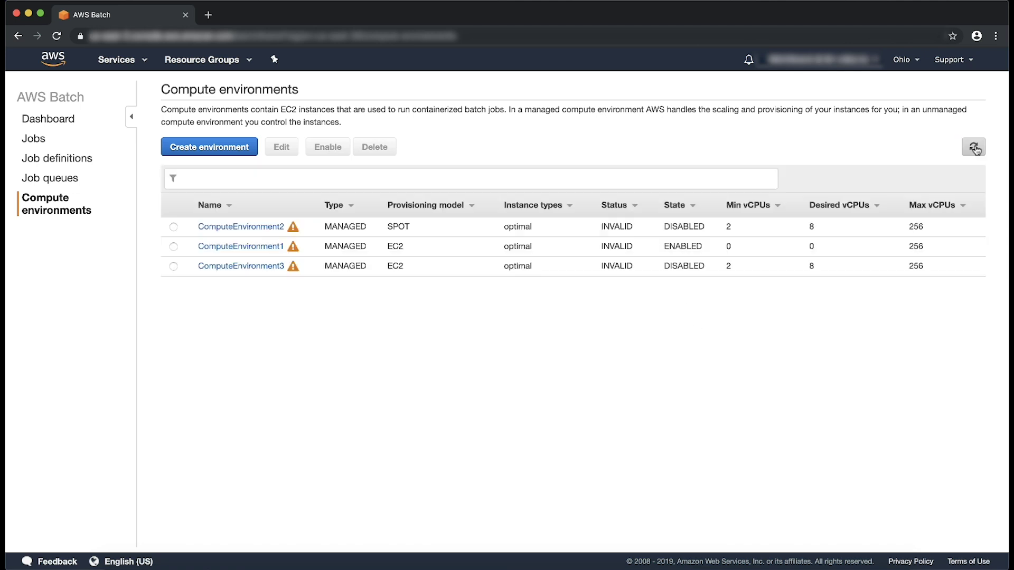
Step: Set ComputeEnvironment1's service role to AWSBatchServiceRole, save, and refresh
click(792, 247)
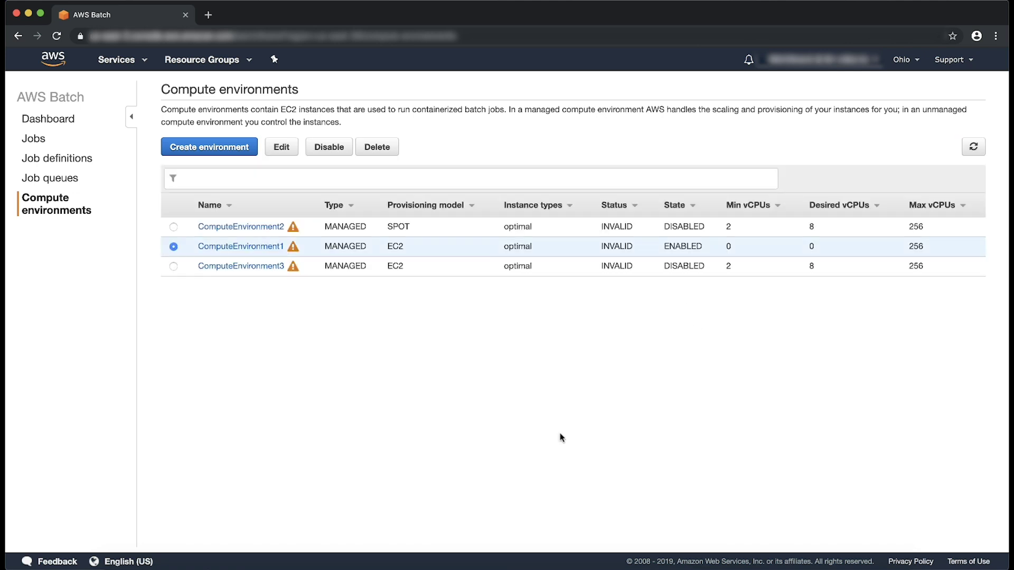
click(282, 147)
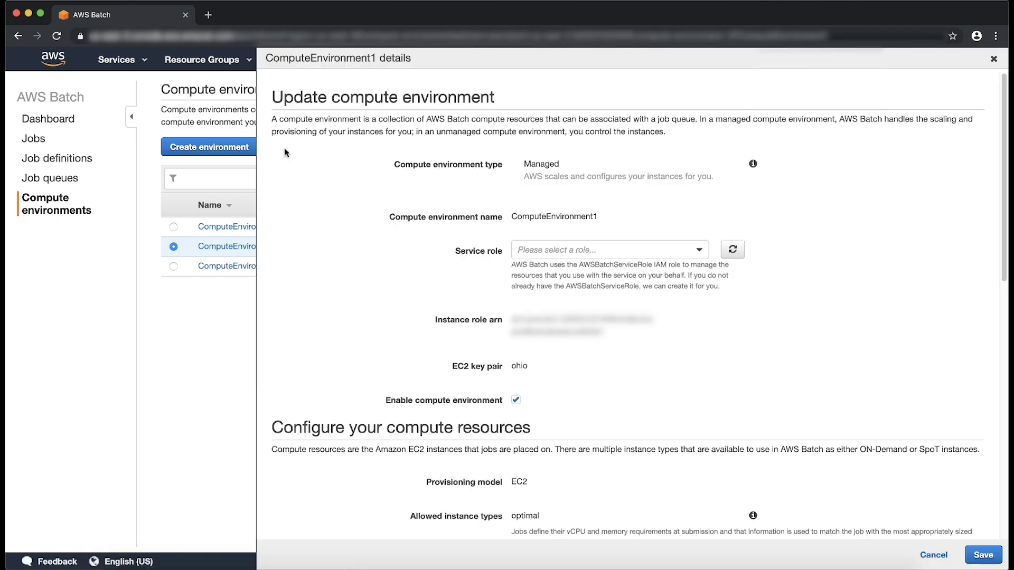
click(571, 250)
click(566, 284)
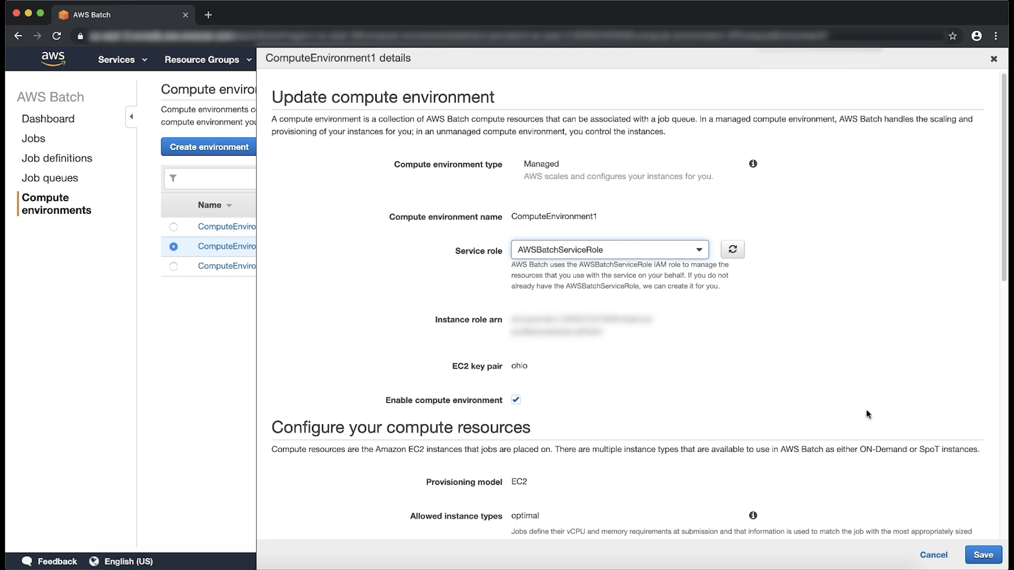
scroll(866, 409, down, 10)
scroll(866, 409, down, 3)
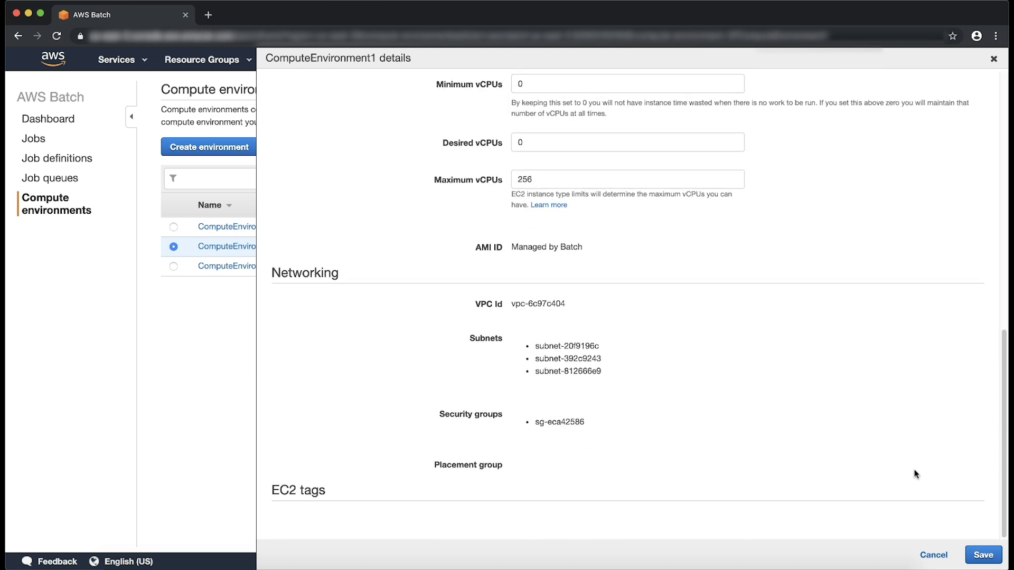
click(986, 558)
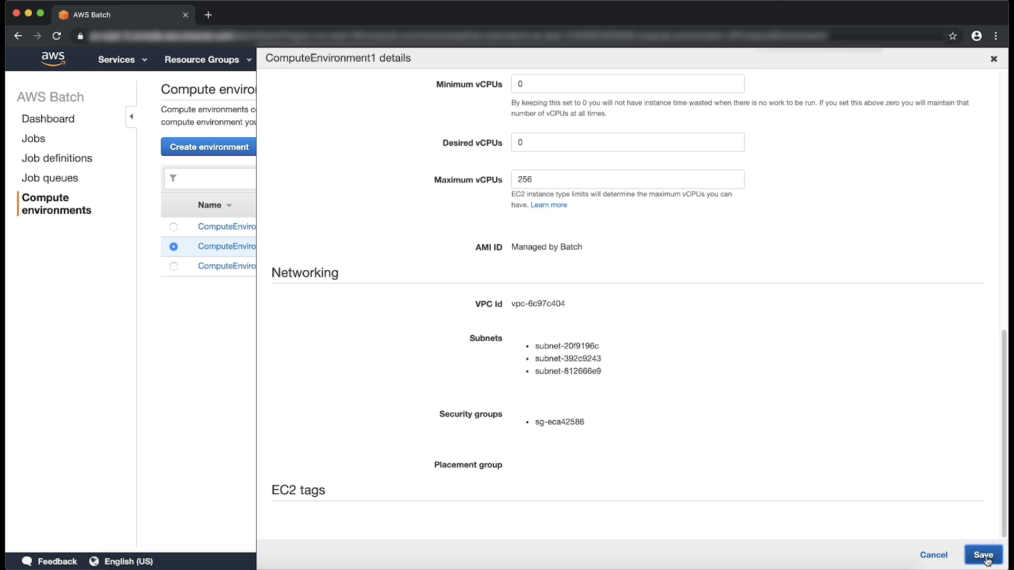
click(975, 146)
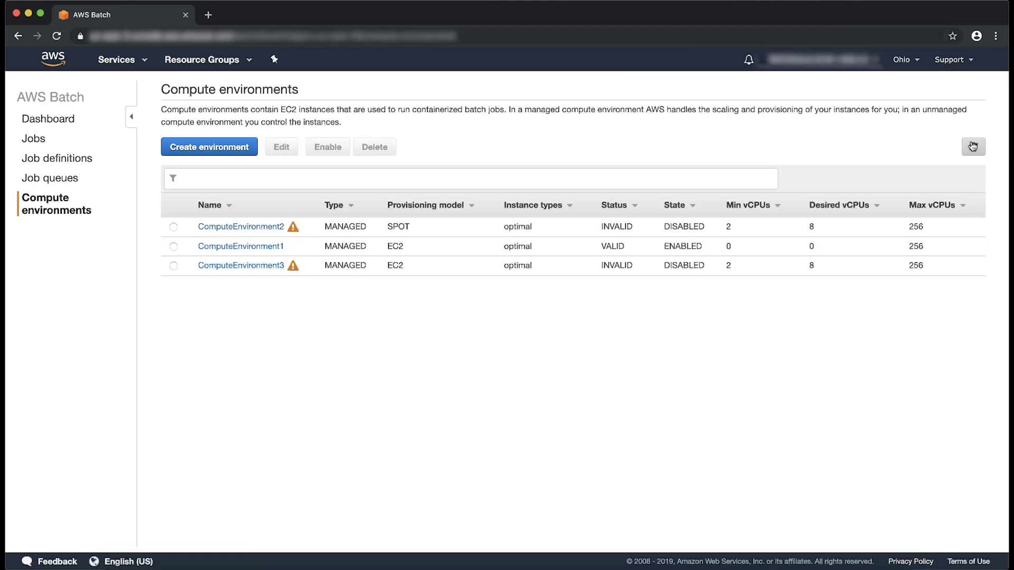
Step: Confirm ComputeEnvironment1 is VALID, then review ComputeEnvironment2's invalid IamFleetRole error
double_click(602, 246)
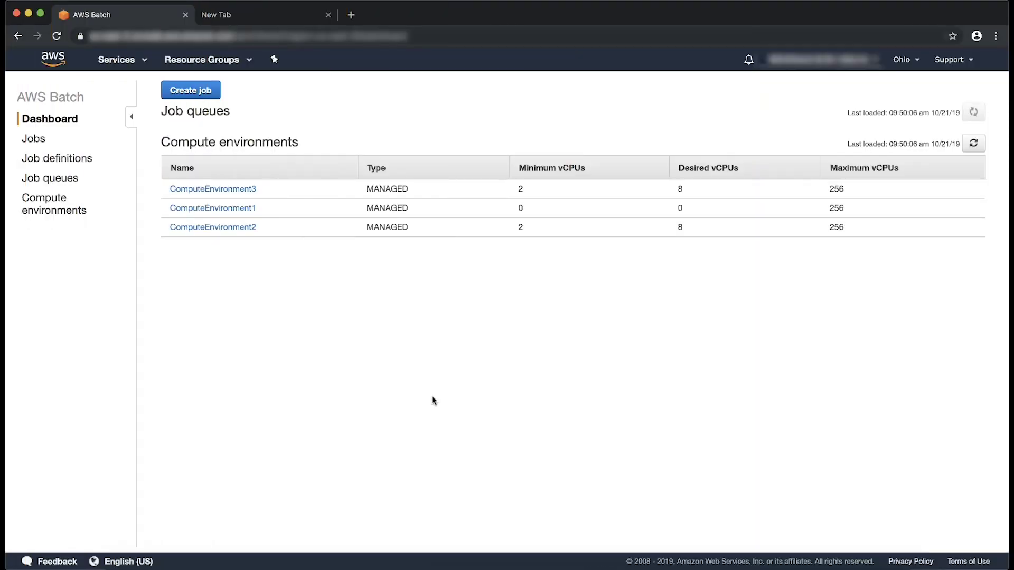
click(56, 204)
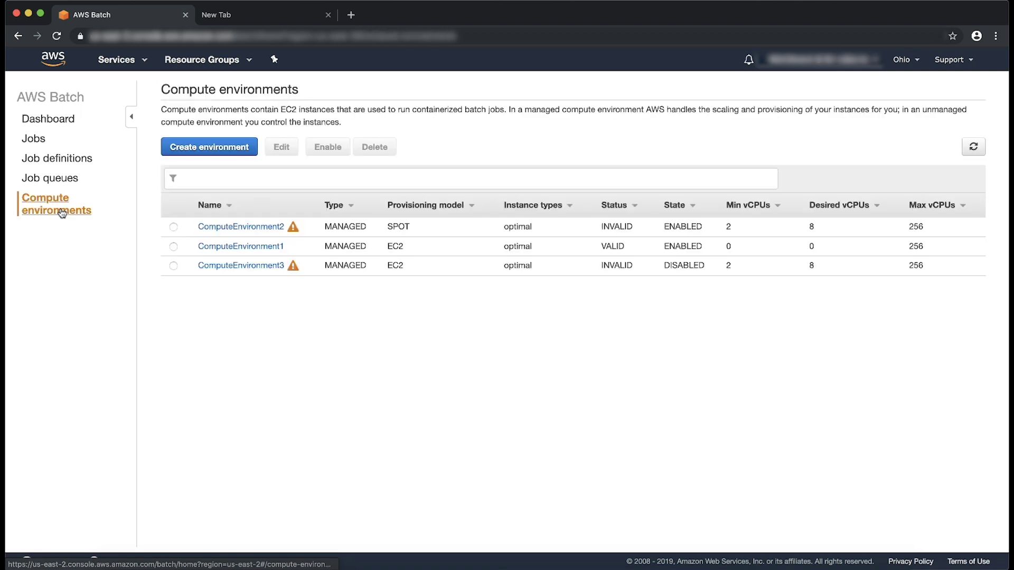
click(173, 227)
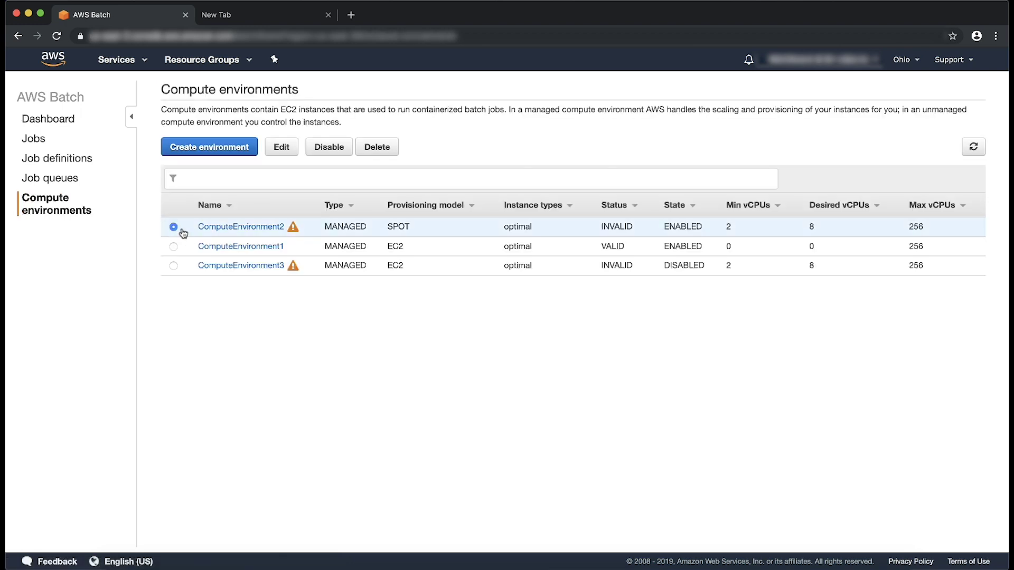
click(233, 228)
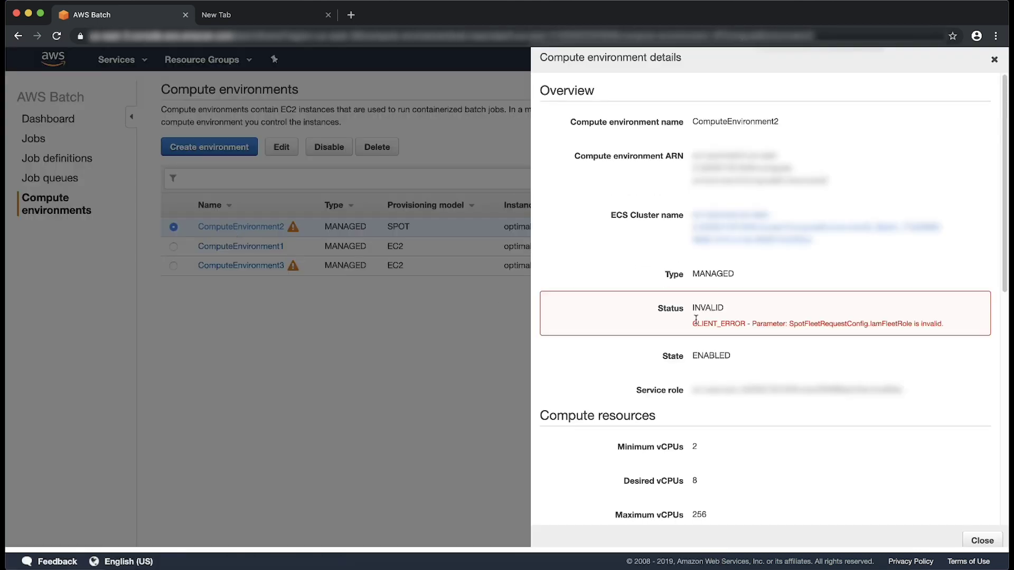
drag(694, 324, 948, 326)
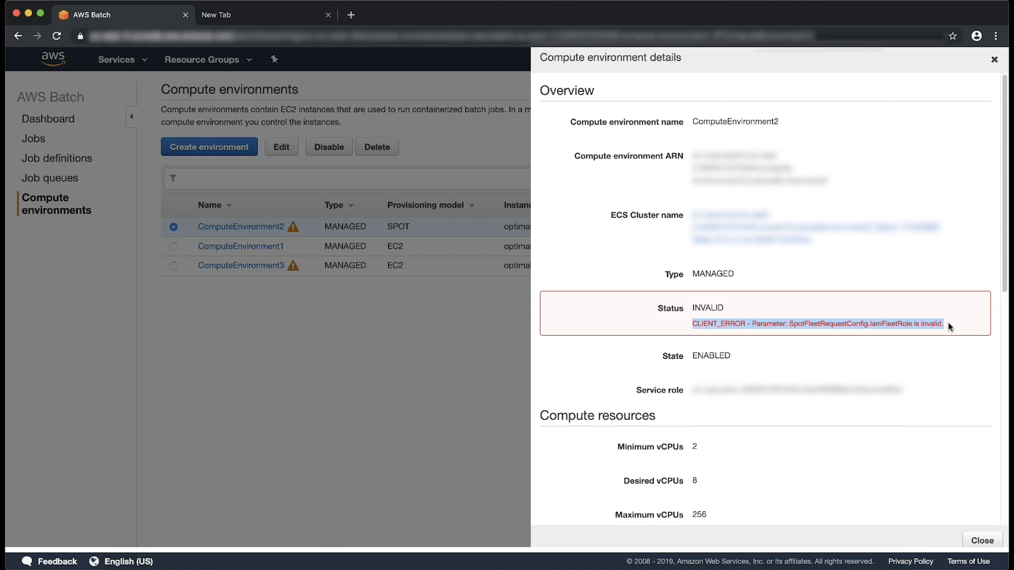
click(994, 59)
Step: Go to IAM Roles and start creating a new role
click(116, 59)
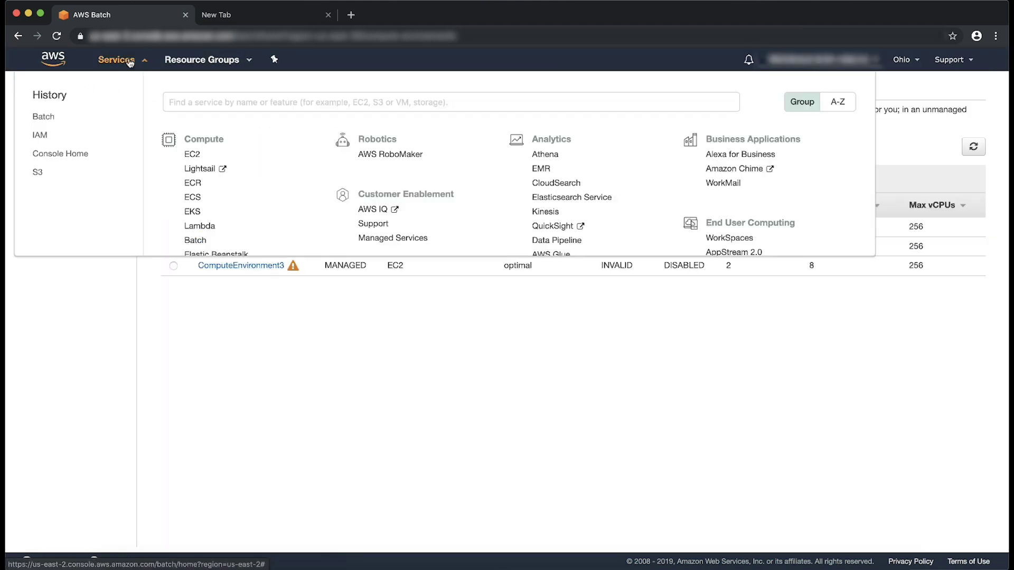
click(40, 135)
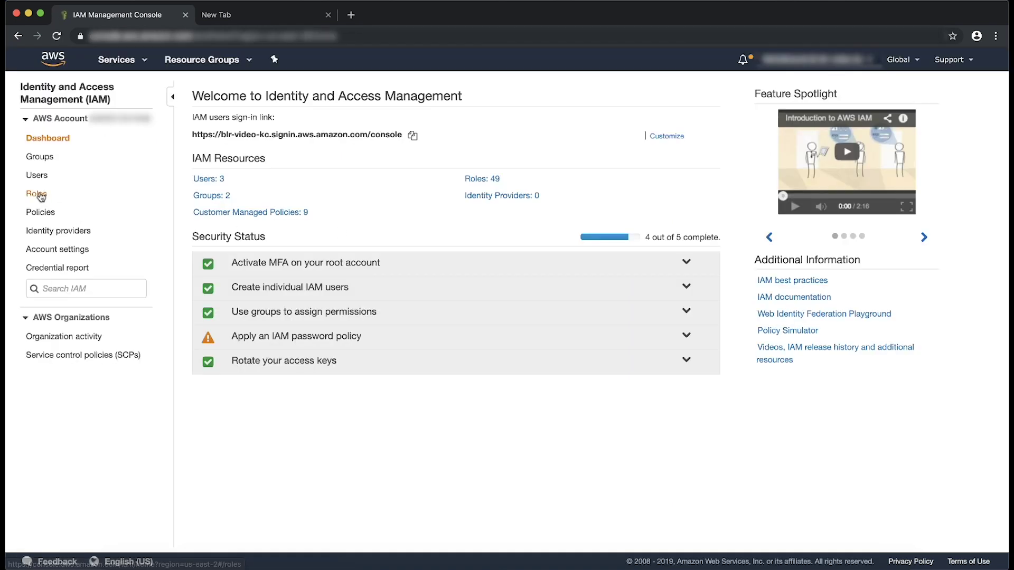
click(36, 194)
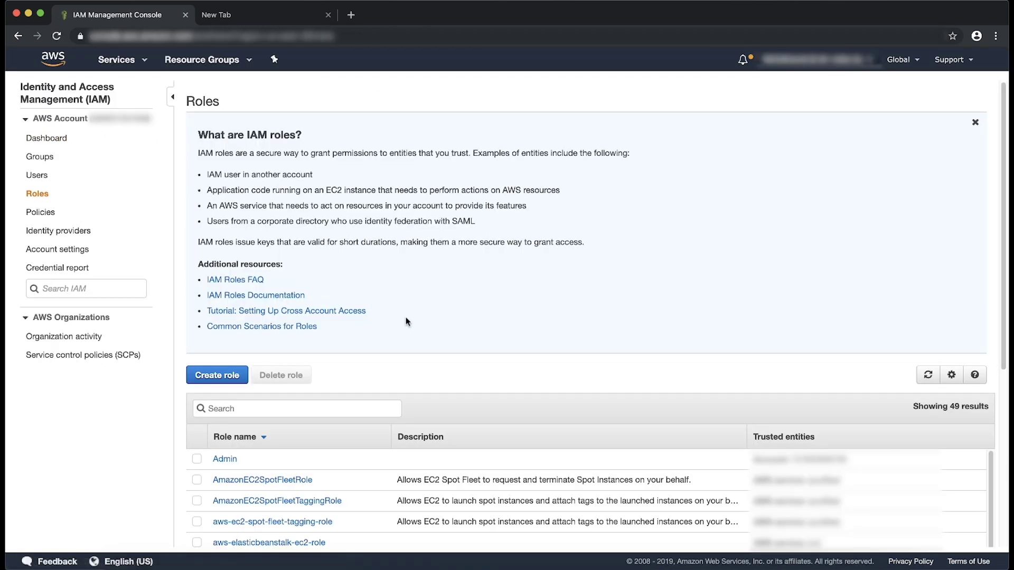
scroll(406, 321, down, 2)
click(218, 288)
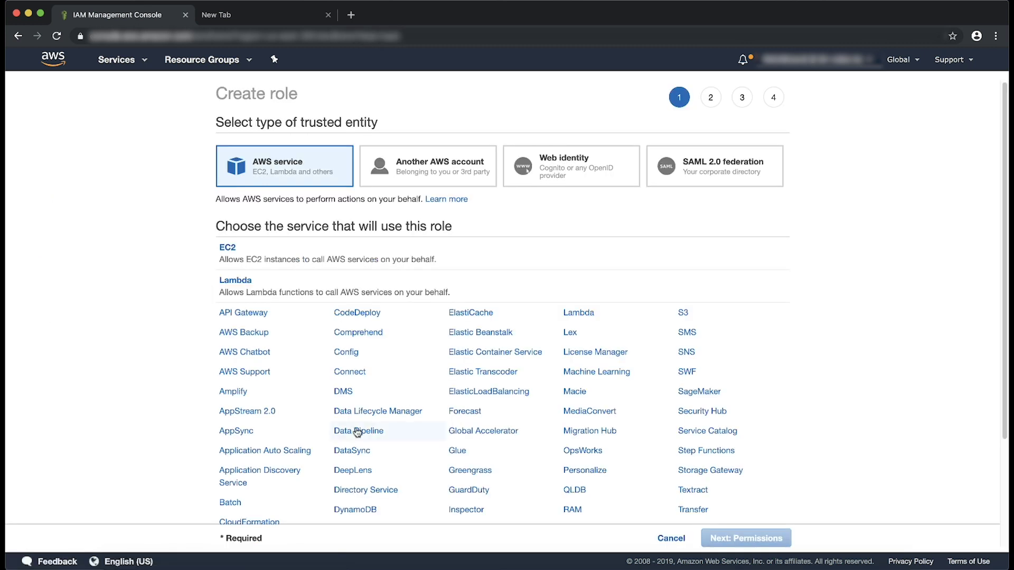
scroll(357, 432, down, 3)
Step: Choose EC2 with the EC2 Spot Fleet Role use case and advance to tags
click(342, 413)
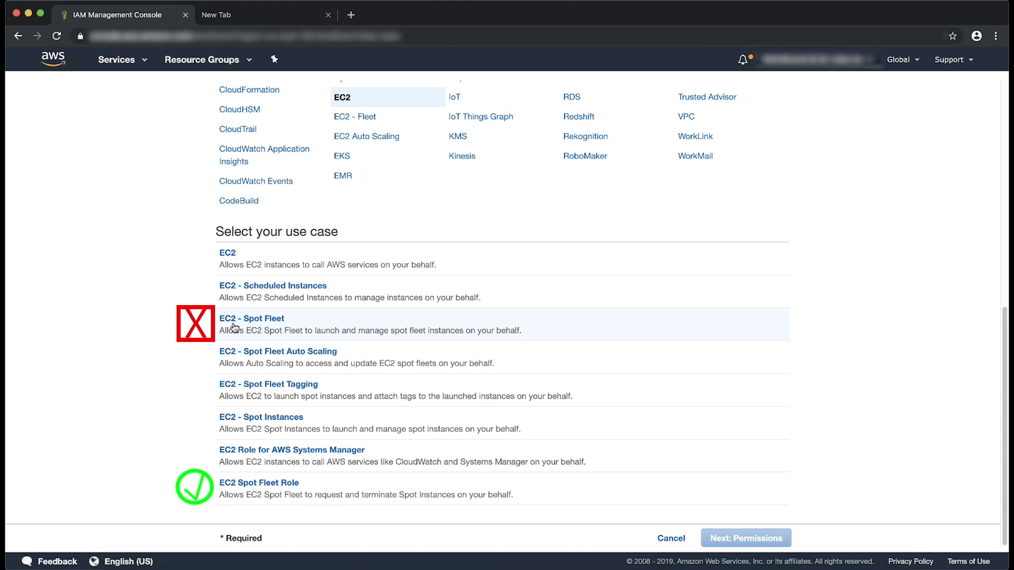
click(277, 495)
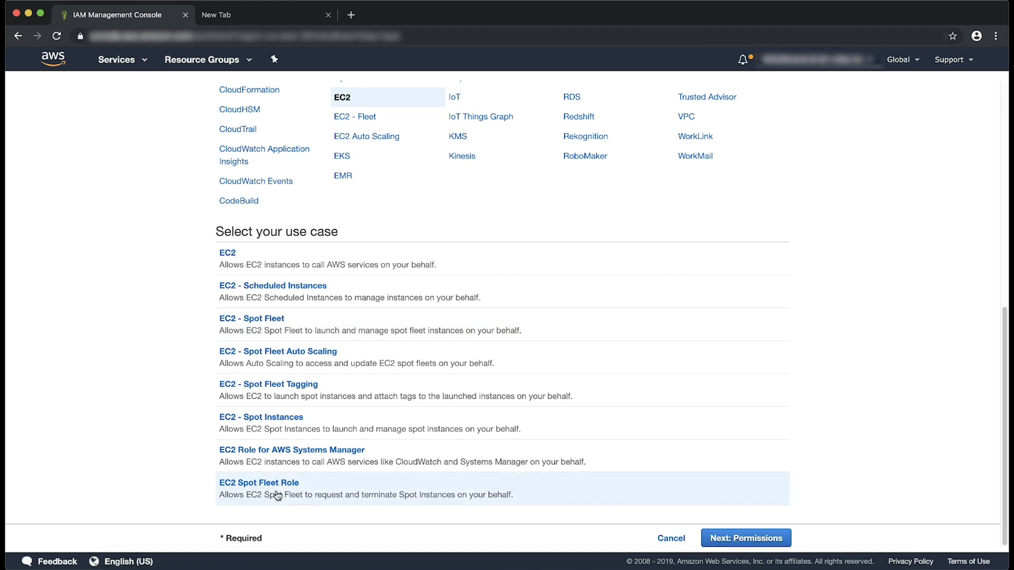
click(746, 538)
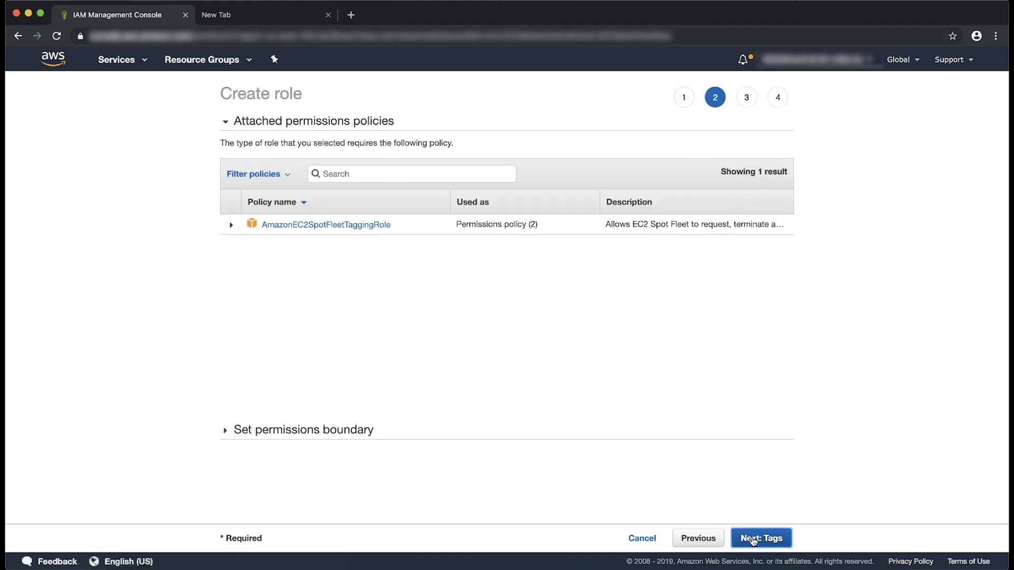
click(752, 539)
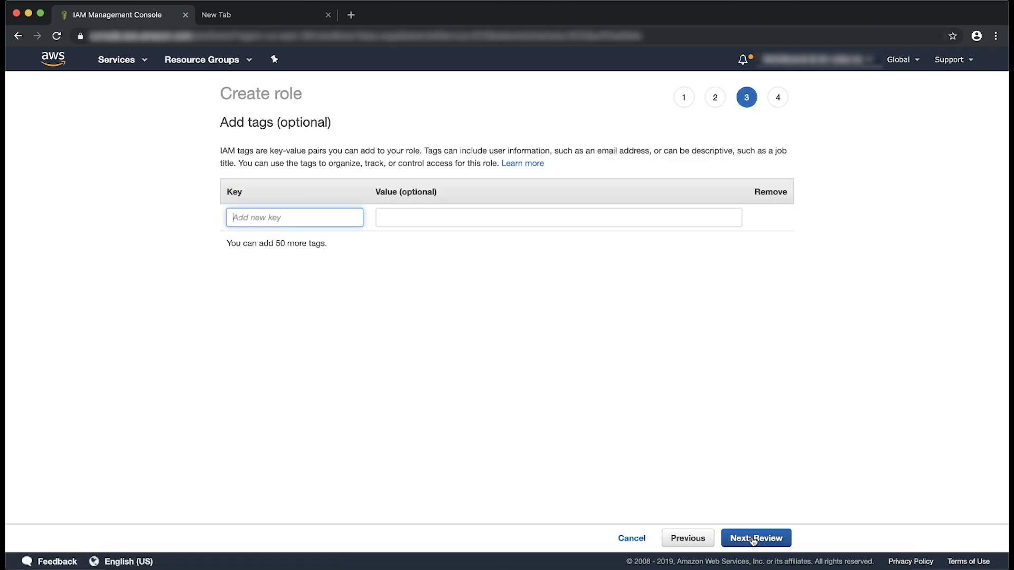
Step: Name the role AmazonEC2SpotFleetRole on the review page and create it
click(754, 538)
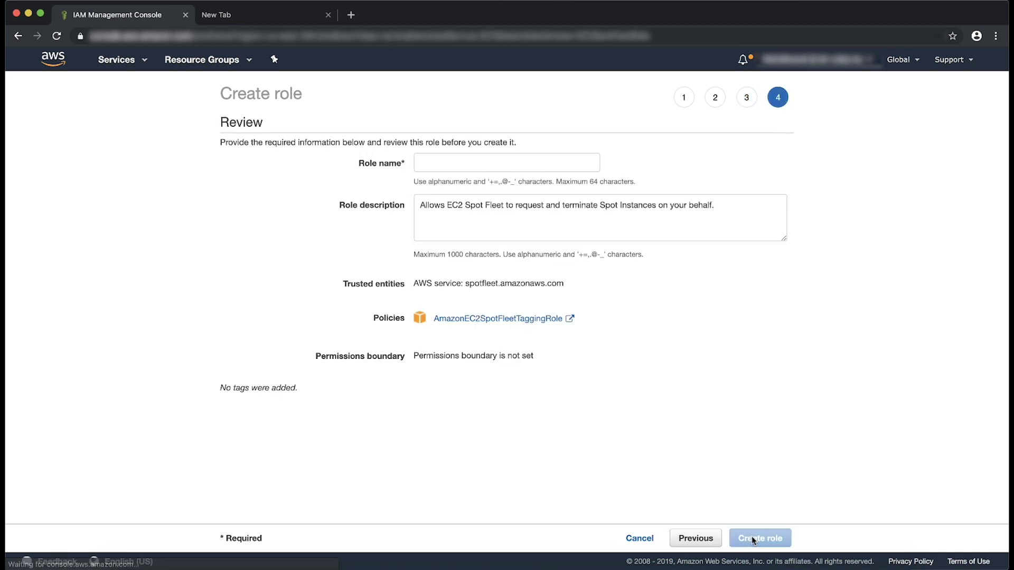
click(506, 162)
text(A)
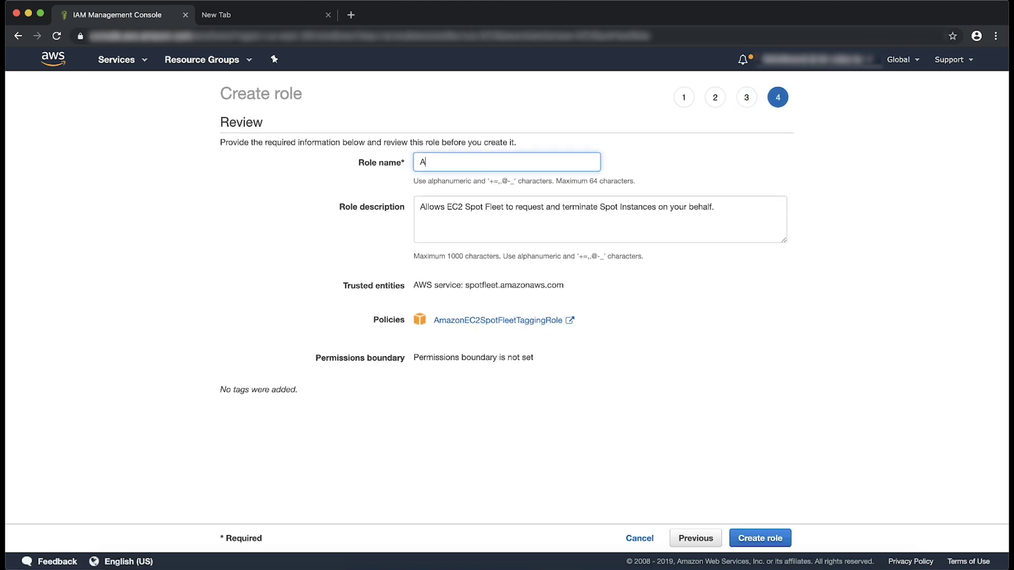
text(mazonEC2SpotFl)
text(eetRole)
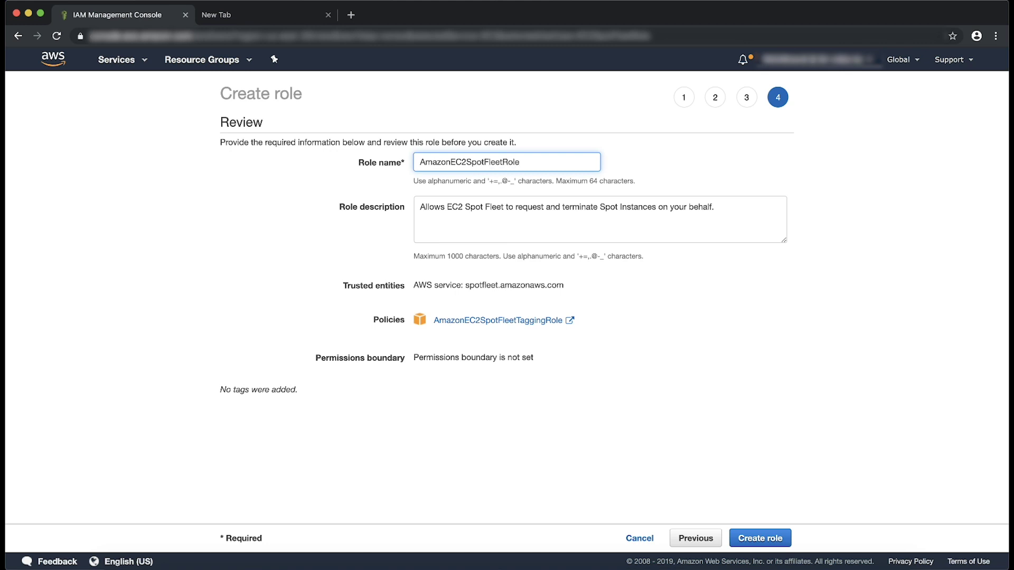
click(760, 538)
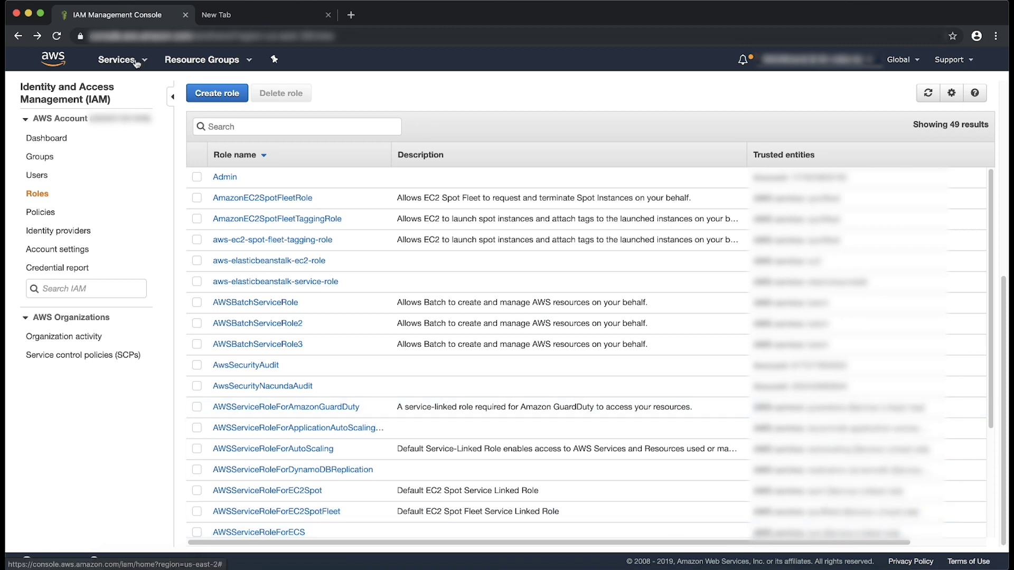
click(119, 60)
Step: Return to AWS Batch's Compute environments list
click(43, 135)
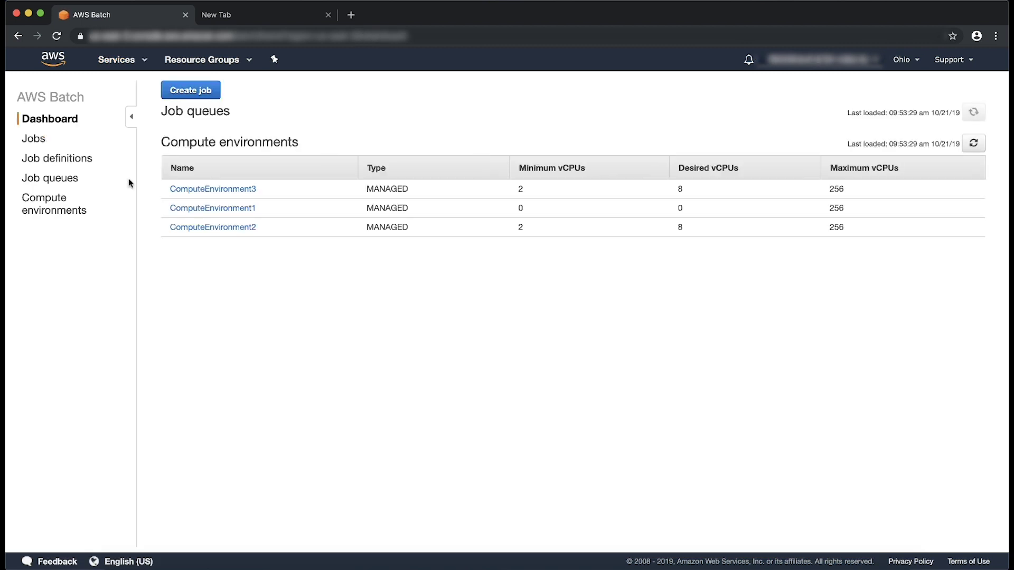
click(56, 204)
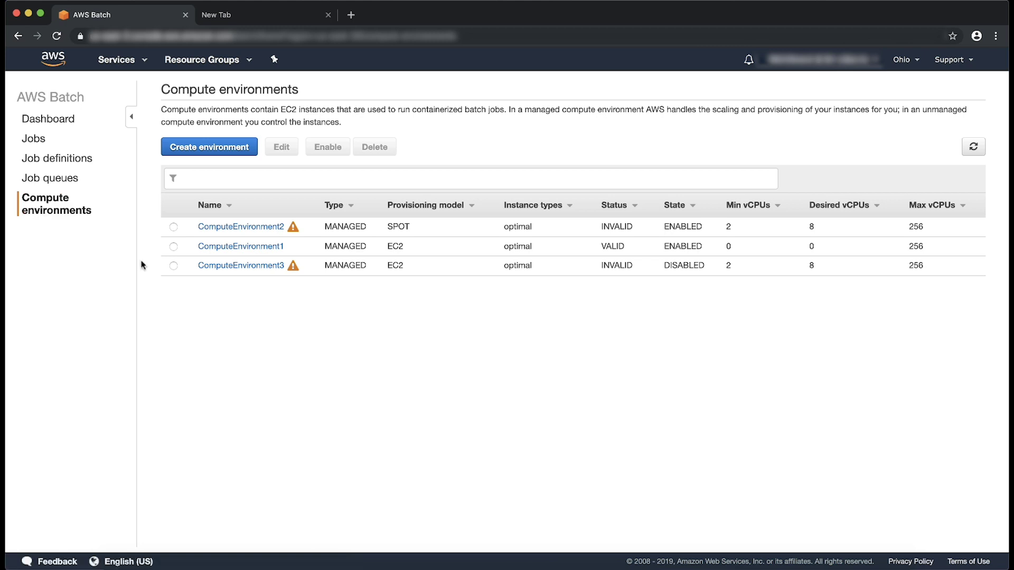
Step: Disable ComputeEnvironment2 and refresh the list
click(174, 227)
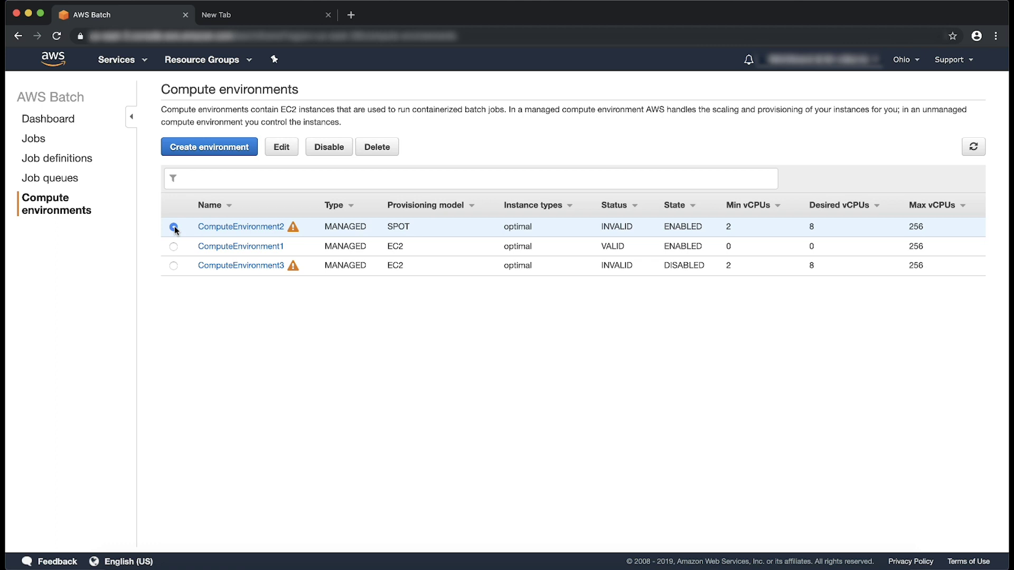
click(325, 148)
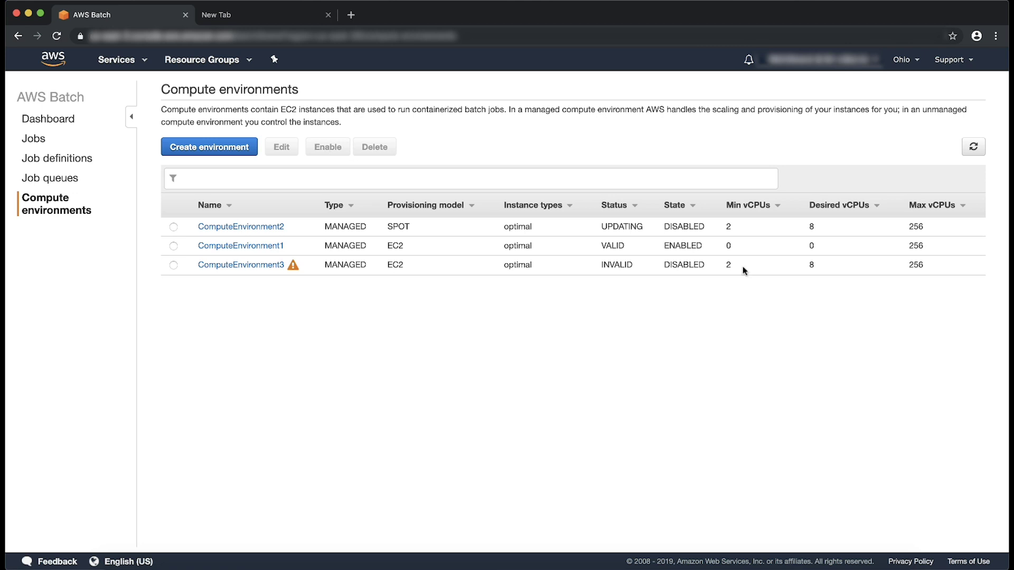
click(973, 147)
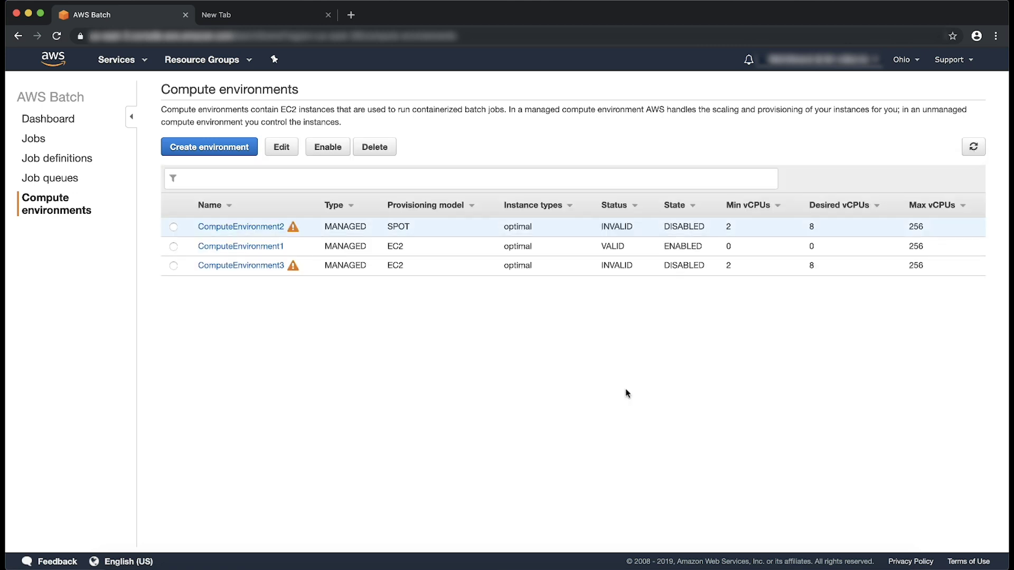
Step: Delete ComputeEnvironment2 and refresh to confirm it is gone
click(172, 226)
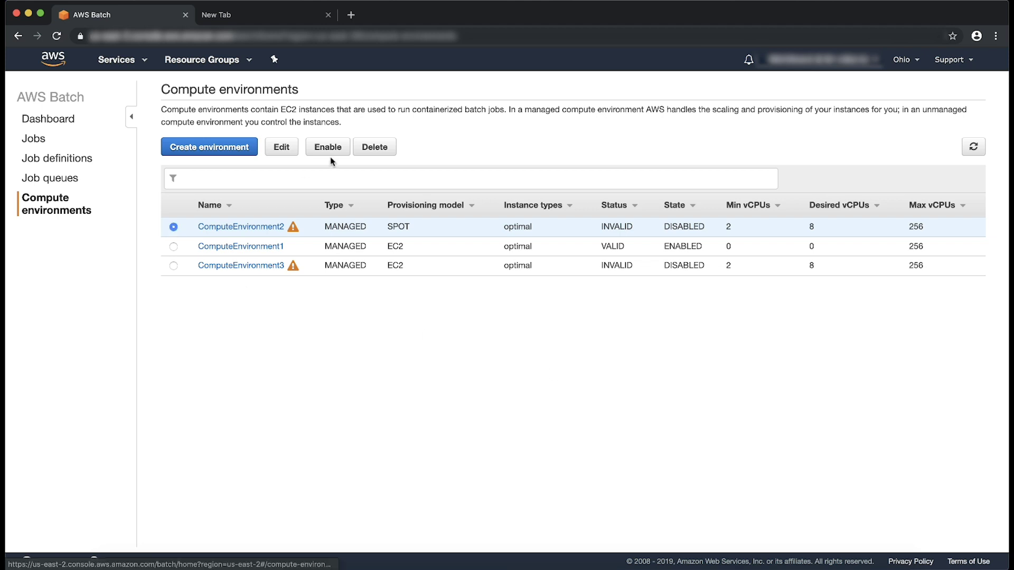
click(373, 146)
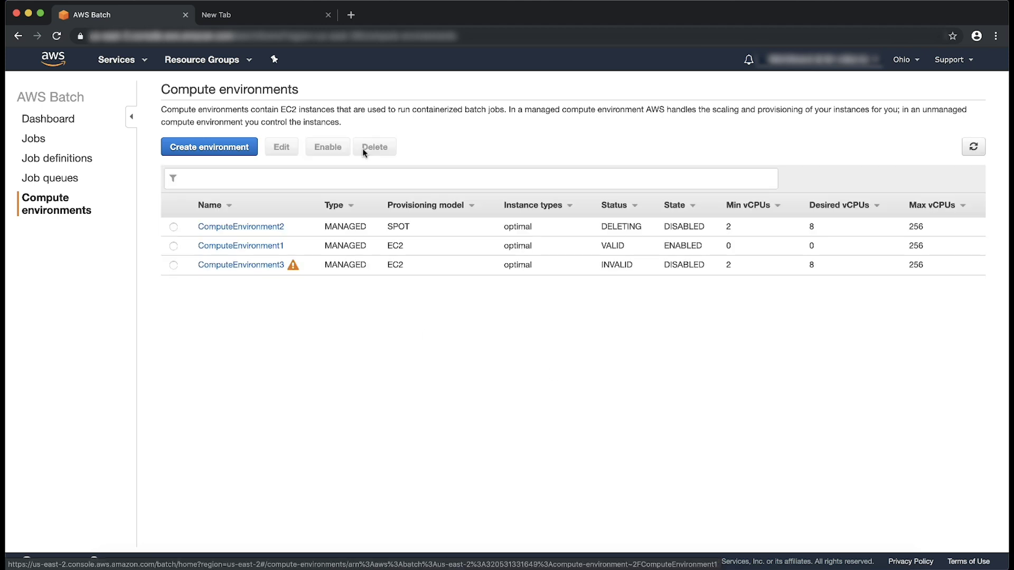
click(974, 147)
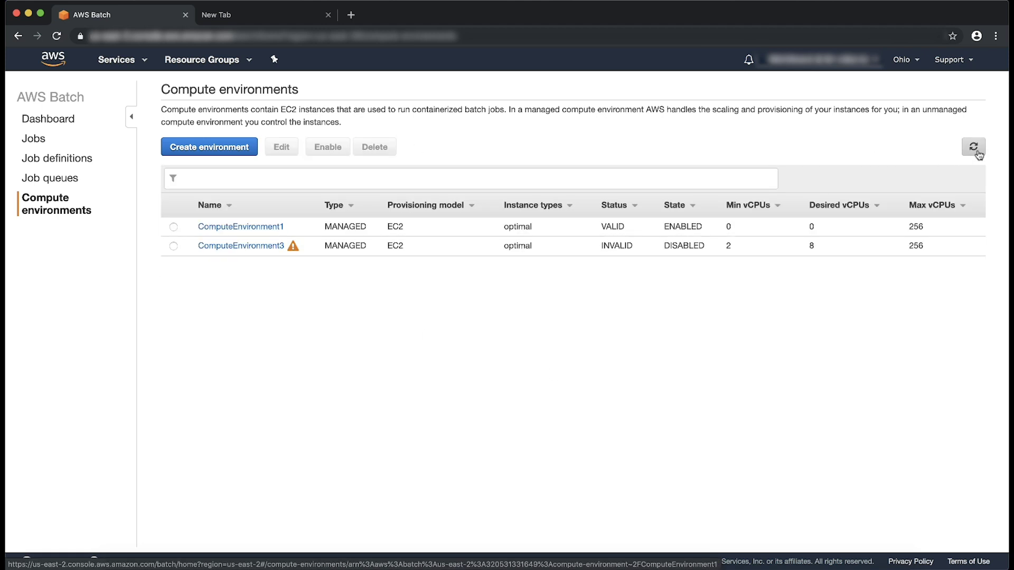
click(117, 59)
Step: Back in AWS Batch, open ComputeEnvironment3's details and select its CLIENT_ERROR launch template message
click(43, 118)
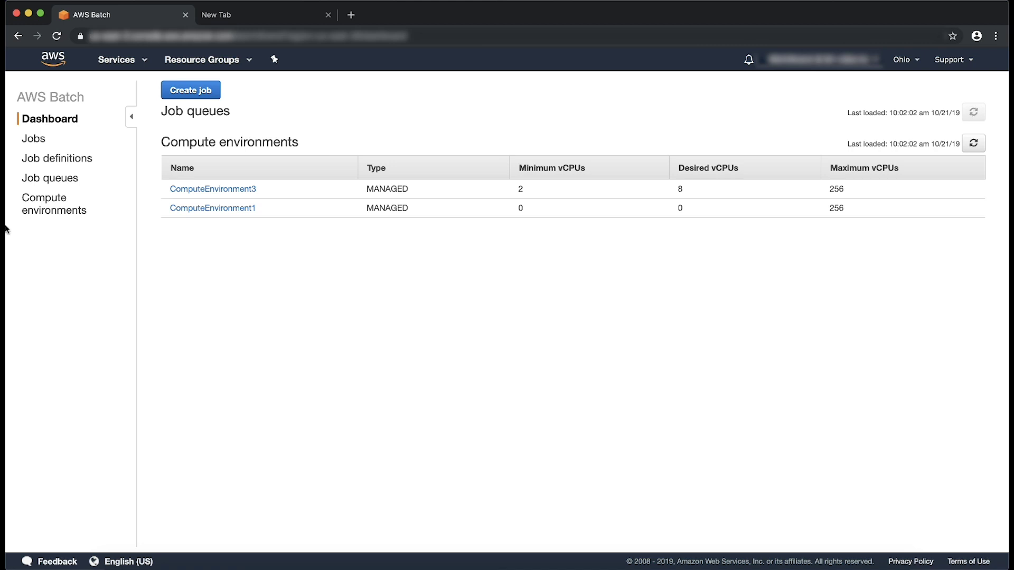
click(56, 204)
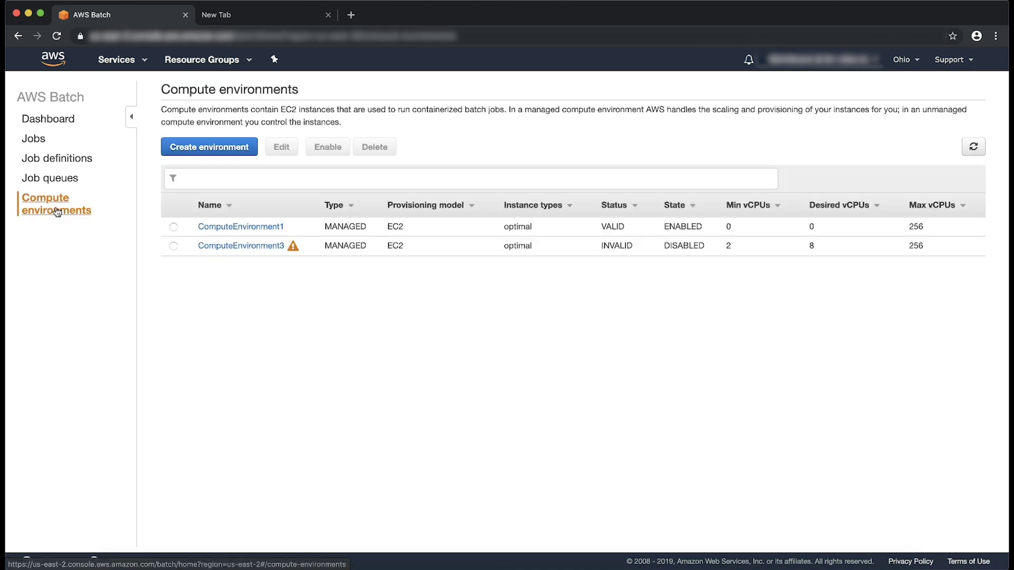
click(224, 247)
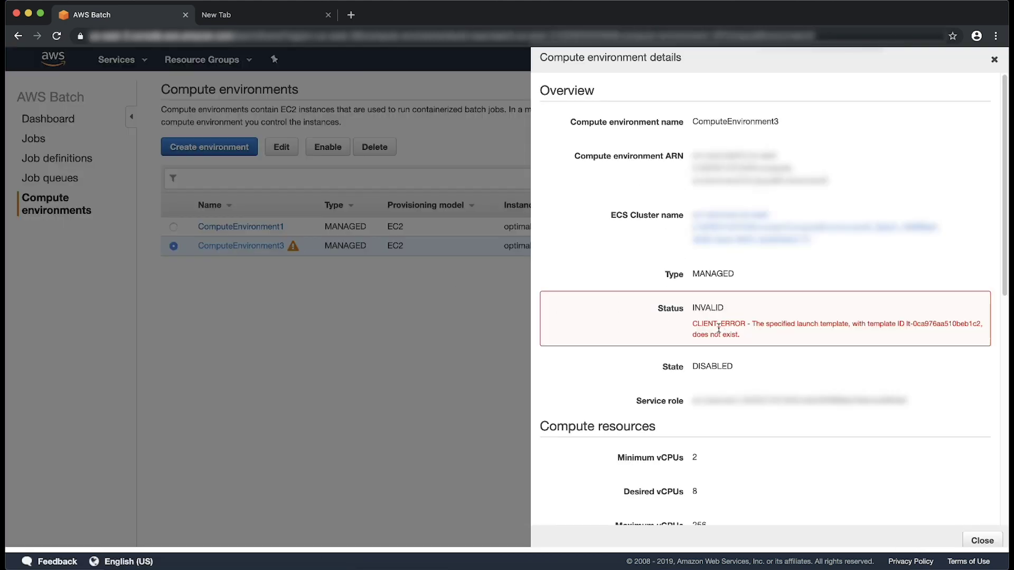
drag(693, 324, 747, 334)
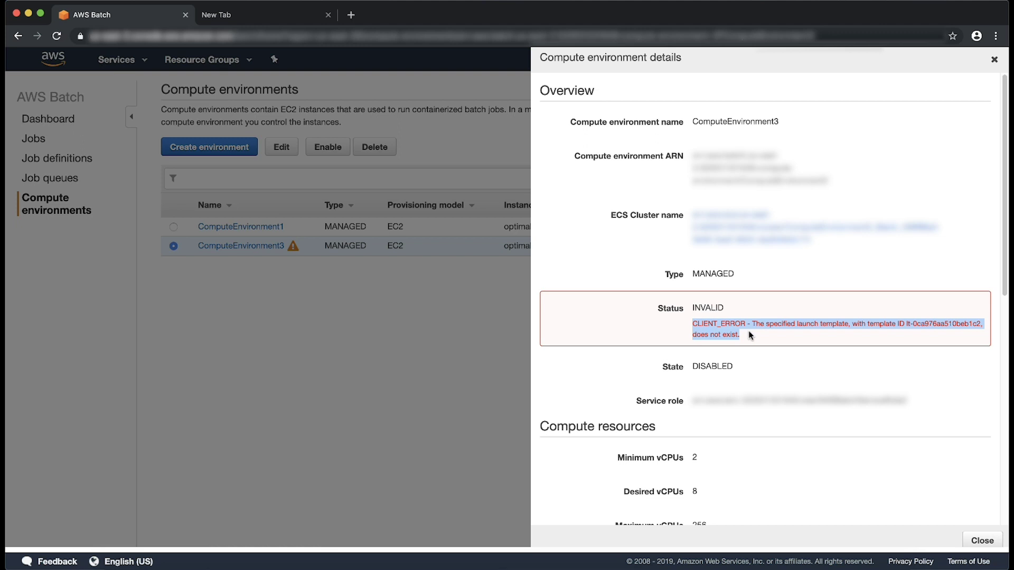
Step: Close ComputeEnvironment3's details panel, leaving it INVALID and DISABLED
click(994, 58)
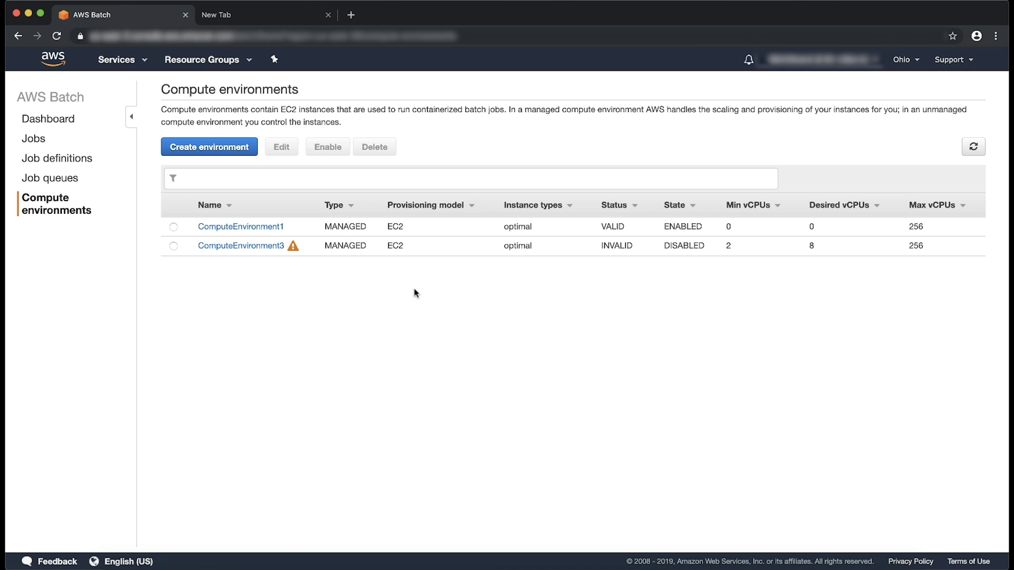
Step: Delete the disabled ComputeEnvironment3 and refresh the compute environments list to confirm
click(174, 246)
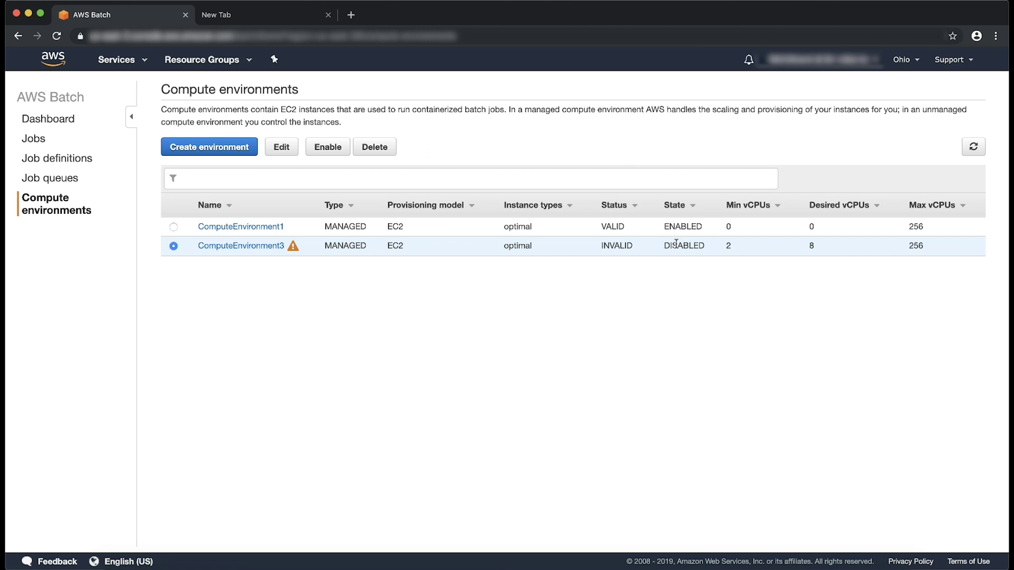
drag(664, 245, 711, 245)
click(375, 147)
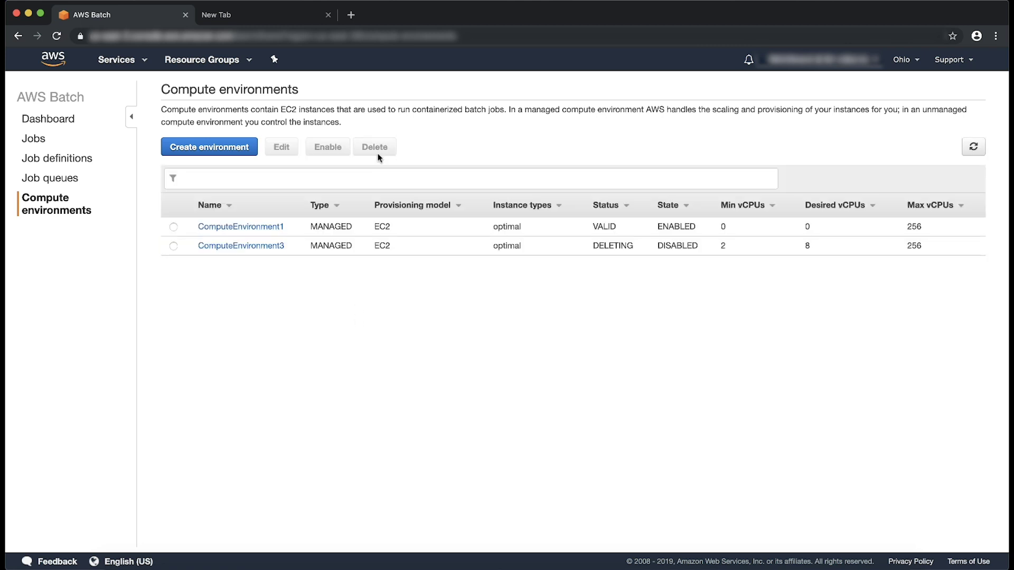
click(972, 147)
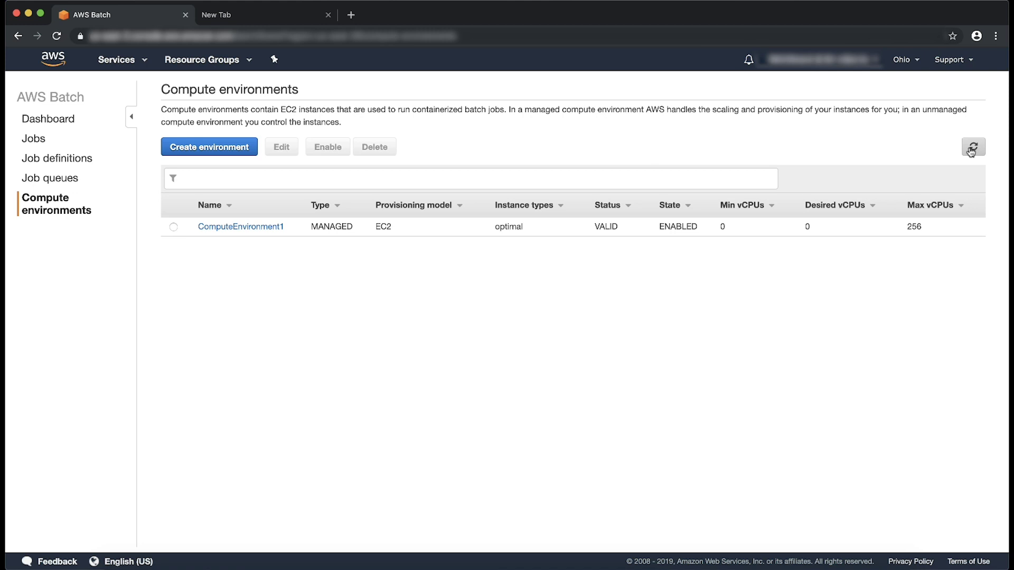